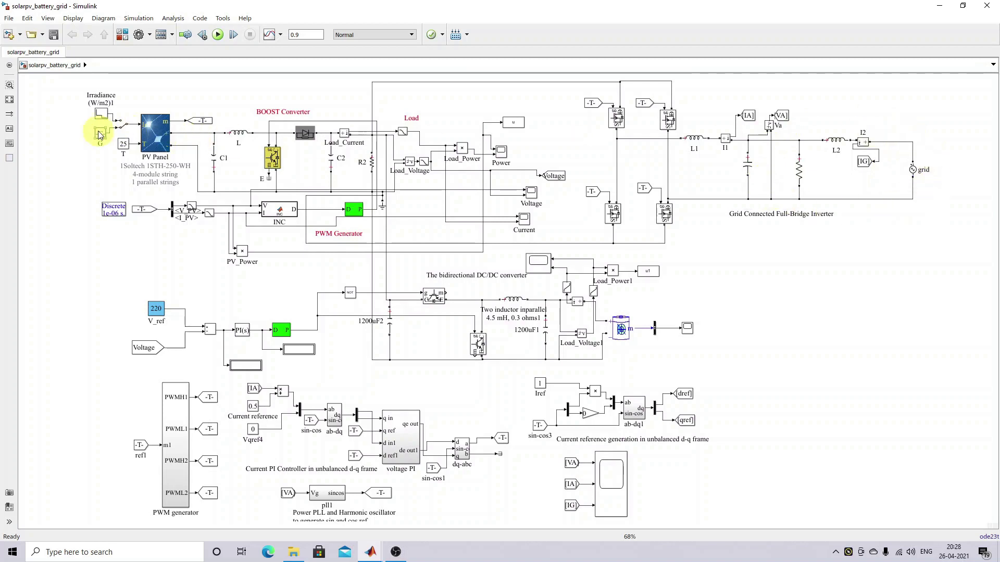
Step: Turn on freehand red-pen drawing over the Simulink window with the F11 hotkey
key(F11)
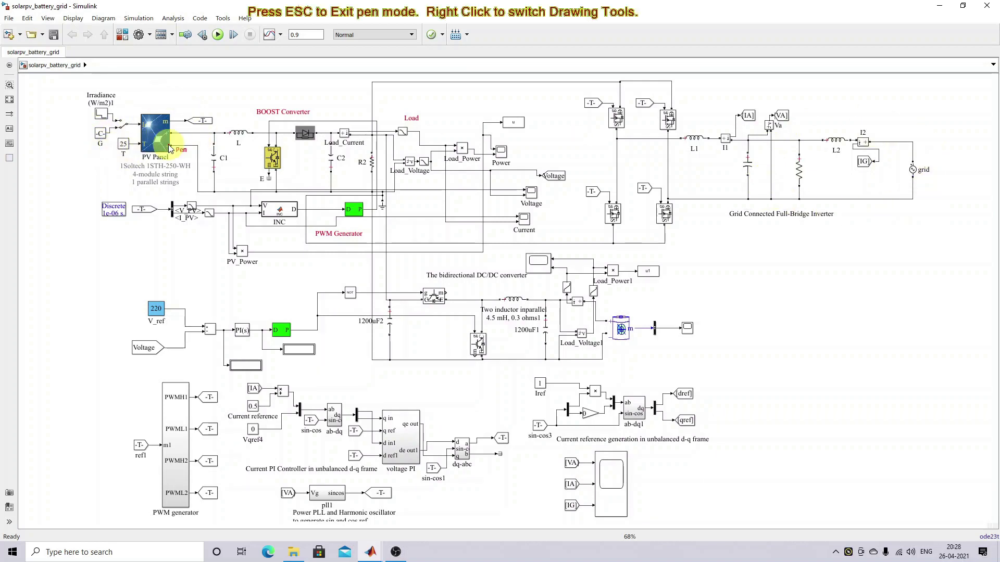
Step: Circle PV Panel, INC, the battery, V_ref loop and R2 load; underline the DC/DC converter label
mouse_move(157, 112)
mouse_down()
mouse_move(129, 125)
mouse_move(167, 162)
mouse_move(180, 120)
mouse_move(158, 111)
mouse_up()
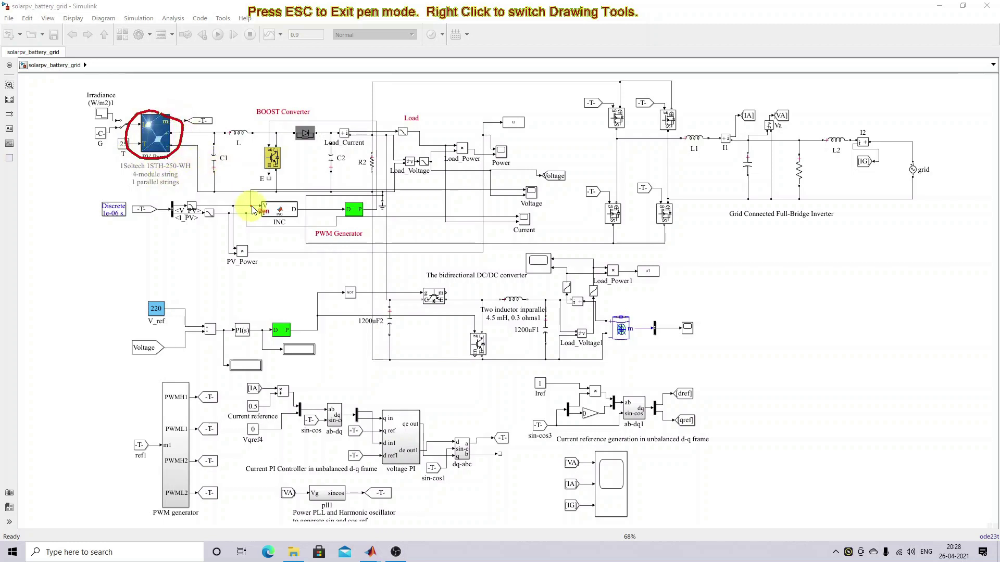
mouse_move(265, 200)
mouse_down()
mouse_move(247, 222)
mouse_move(283, 230)
mouse_move(308, 219)
mouse_move(272, 201)
mouse_up()
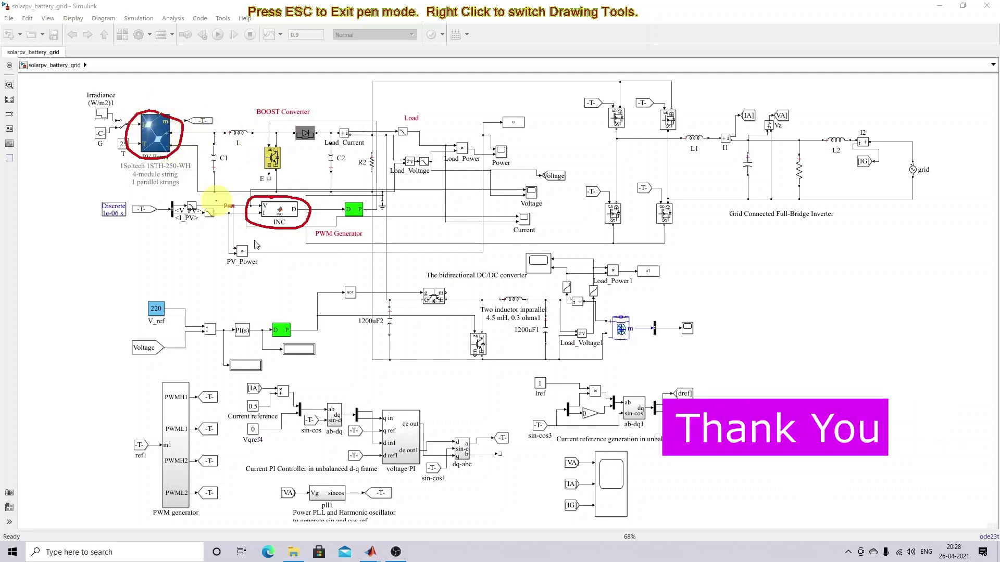
mouse_move(618, 310)
mouse_down()
mouse_move(577, 320)
mouse_move(597, 348)
mouse_move(643, 340)
mouse_move(635, 308)
mouse_move(607, 310)
mouse_up()
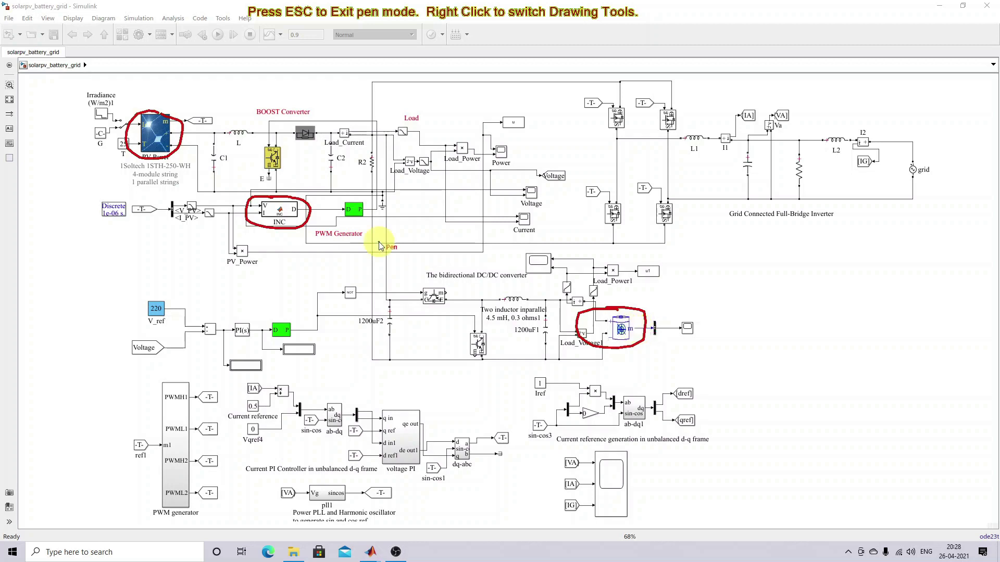
drag(423, 285, 536, 285)
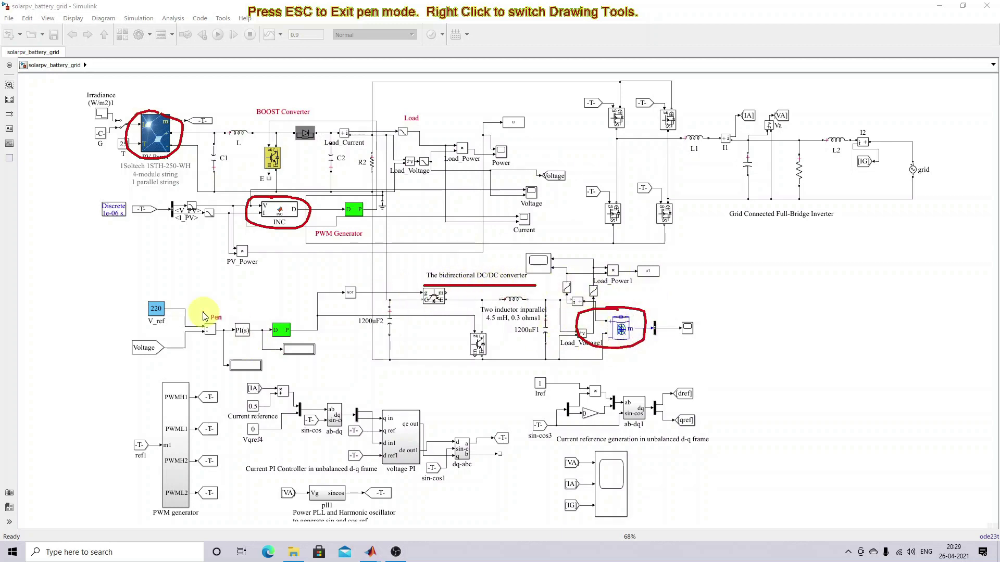
mouse_move(167, 295)
mouse_down()
mouse_move(119, 327)
mouse_move(152, 362)
mouse_move(259, 378)
mouse_move(333, 368)
mouse_move(337, 326)
mouse_move(280, 288)
mouse_move(167, 290)
mouse_up()
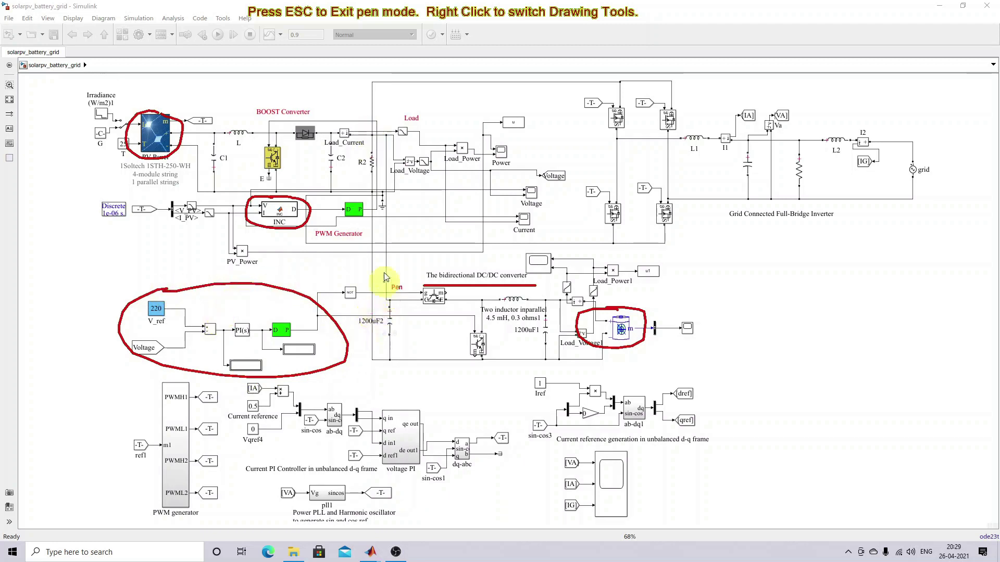
mouse_move(365, 143)
mouse_down()
mouse_move(360, 167)
mouse_move(382, 199)
mouse_move(406, 150)
mouse_move(371, 123)
mouse_move(346, 138)
mouse_up()
Step: Circle the 1200uF2 capacitor, the grid source block and the inverter's four switches in red
mouse_move(391, 285)
mouse_down()
mouse_move(375, 357)
mouse_move(397, 319)
mouse_move(390, 282)
mouse_move(378, 312)
mouse_up()
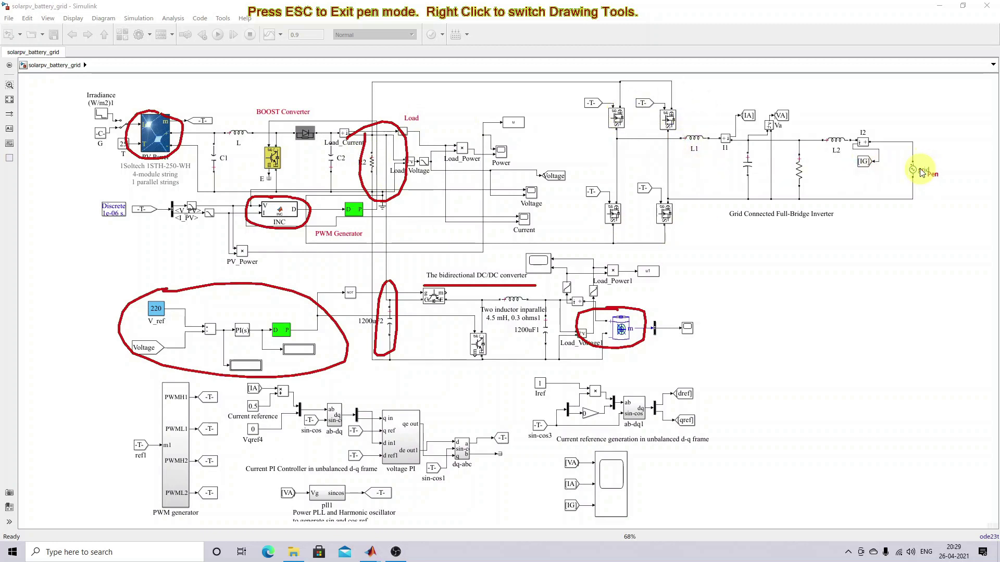
mouse_move(910, 162)
mouse_down()
mouse_move(902, 176)
mouse_move(928, 166)
mouse_move(915, 159)
mouse_up()
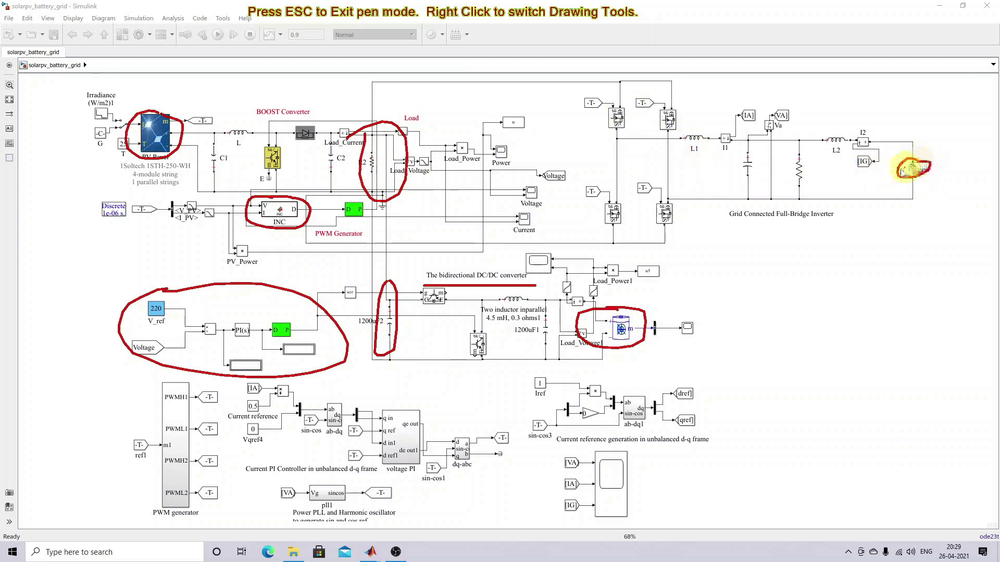
mouse_move(610, 86)
mouse_down()
mouse_move(569, 110)
mouse_move(563, 195)
mouse_move(608, 240)
mouse_move(676, 235)
mouse_move(711, 161)
mouse_move(680, 89)
mouse_move(613, 85)
mouse_up()
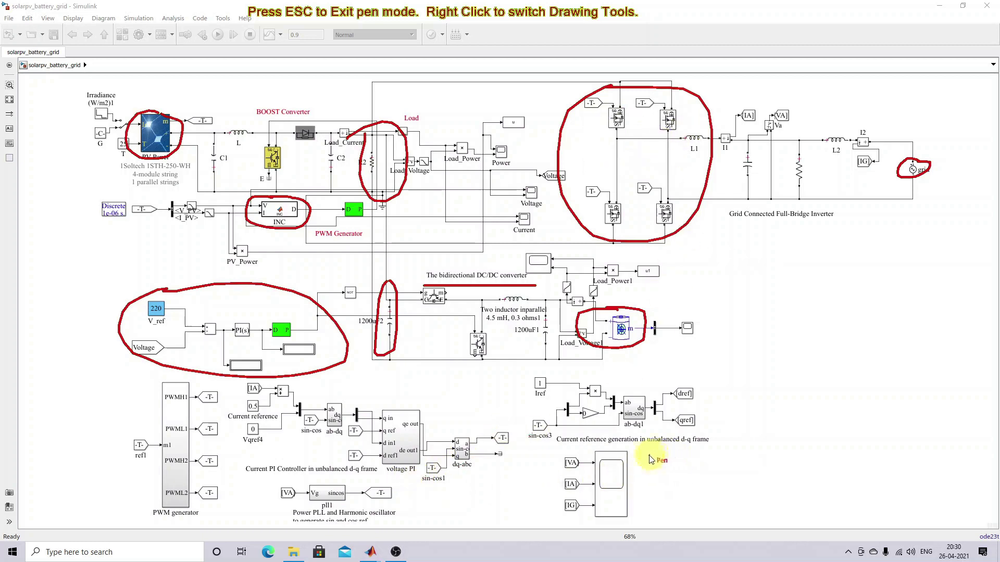
Step: Outline the current reference generation block, circle both [IA] tags and ab-dq, and draw an arrow
drag(639, 457, 702, 455)
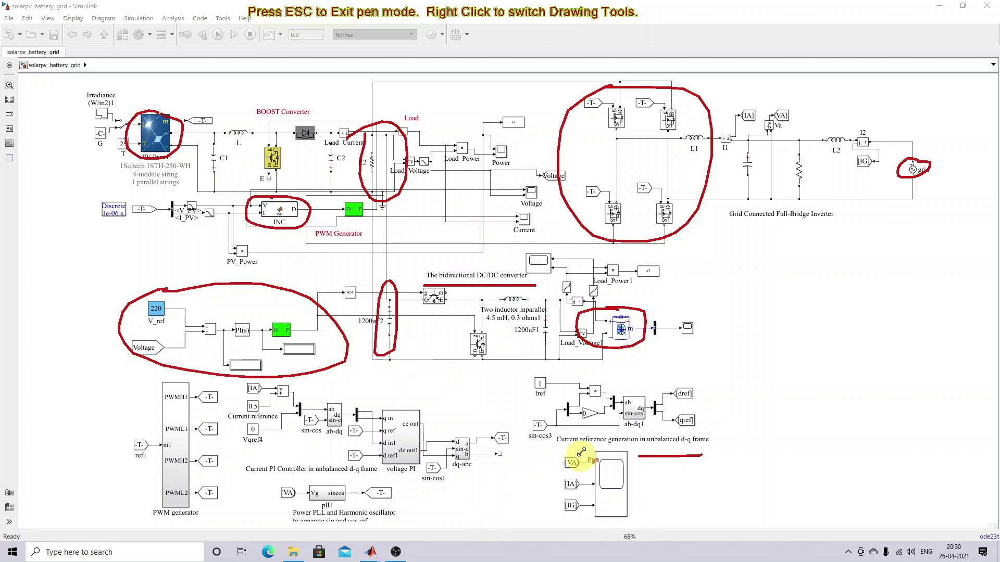
mouse_move(527, 374)
mouse_down()
mouse_move(531, 446)
mouse_move(704, 446)
mouse_move(717, 434)
mouse_move(709, 377)
mouse_move(527, 374)
mouse_up()
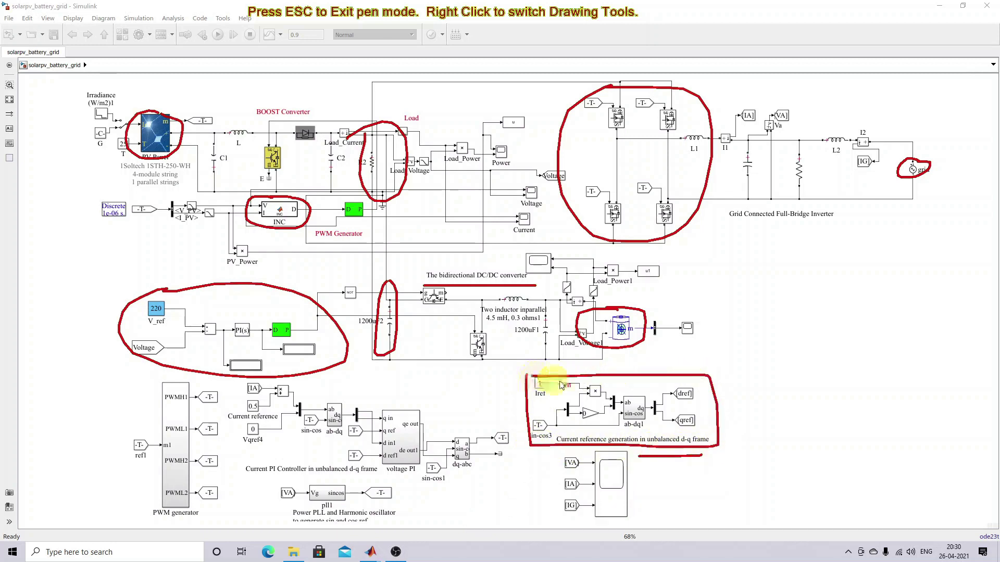
drag(676, 402, 702, 405)
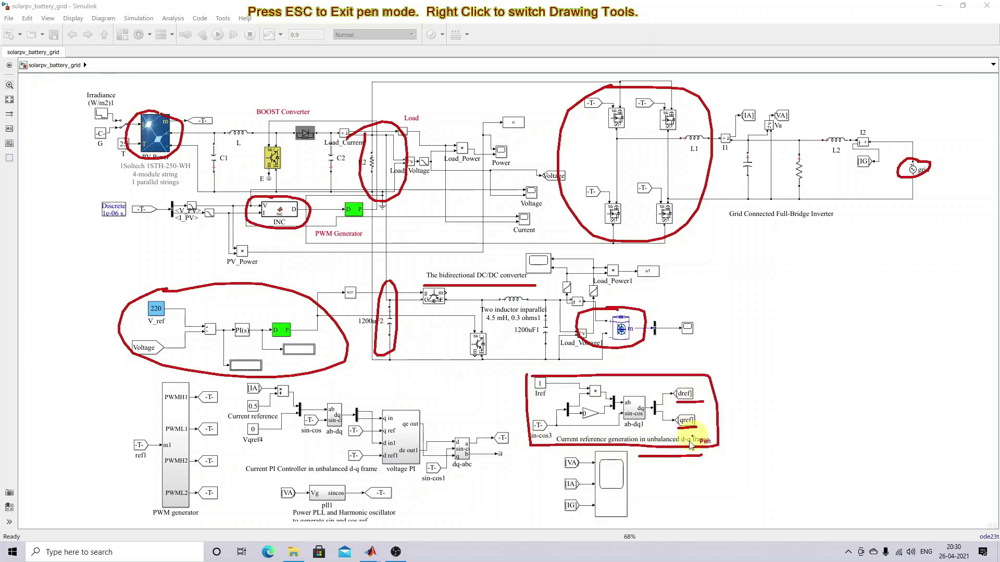
mouse_move(261, 399)
mouse_down()
mouse_move(272, 386)
mouse_move(242, 386)
mouse_move(248, 394)
mouse_up()
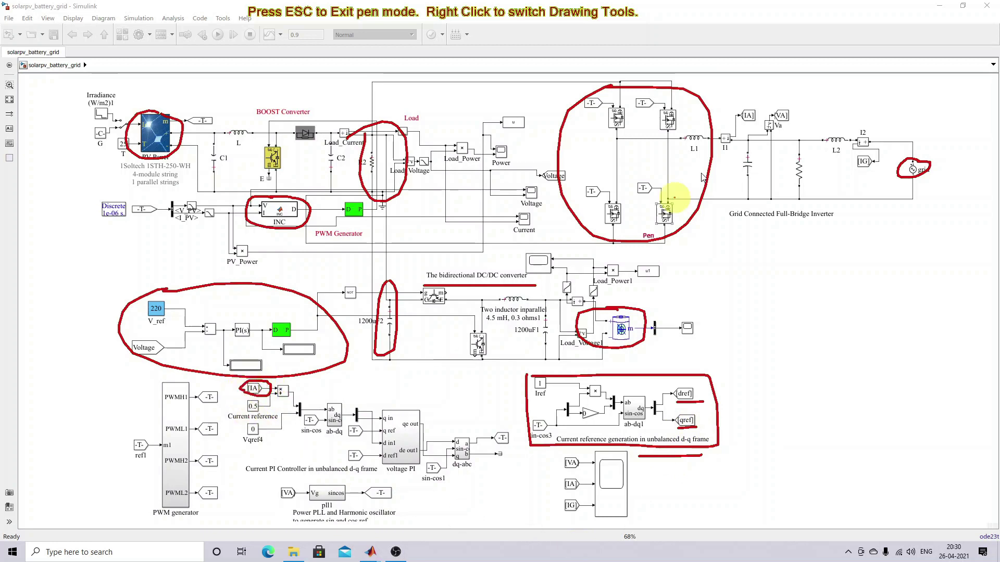
mouse_move(761, 116)
mouse_down()
mouse_move(736, 106)
mouse_move(736, 121)
mouse_up()
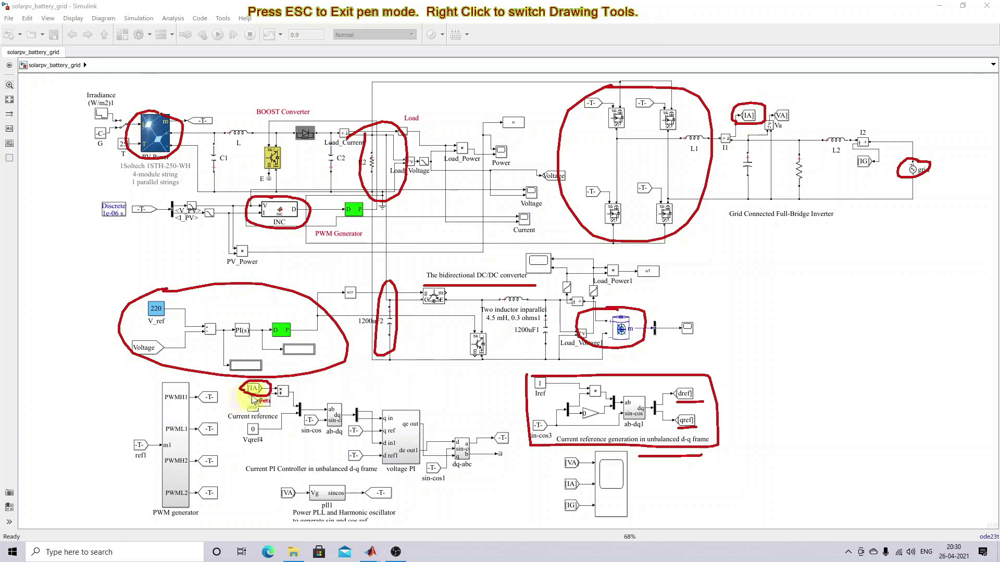
mouse_move(341, 408)
mouse_down()
mouse_move(321, 424)
mouse_move(331, 433)
mouse_move(345, 429)
mouse_move(341, 408)
mouse_up()
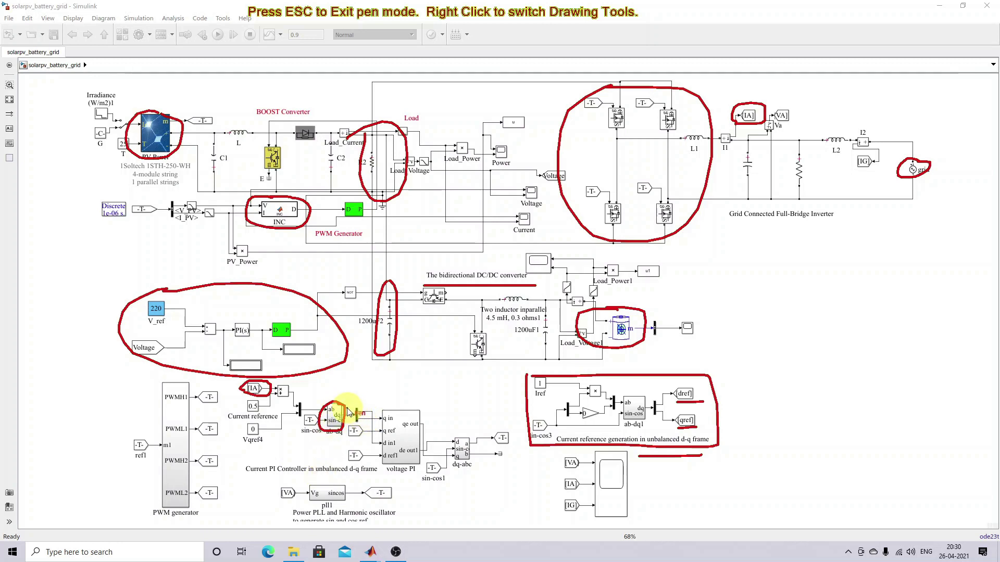
drag(388, 402, 499, 395)
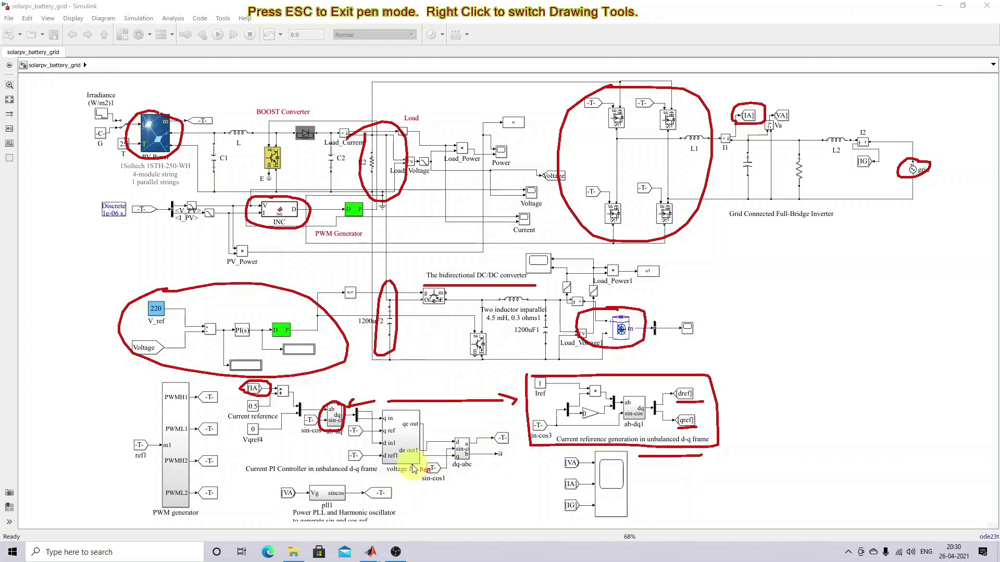
Step: Circle the voltage PI label, qe out and de out1 outputs, the dq-abc block and PWM generator
mouse_move(403, 463)
mouse_down()
mouse_move(386, 479)
mouse_move(408, 460)
mouse_up()
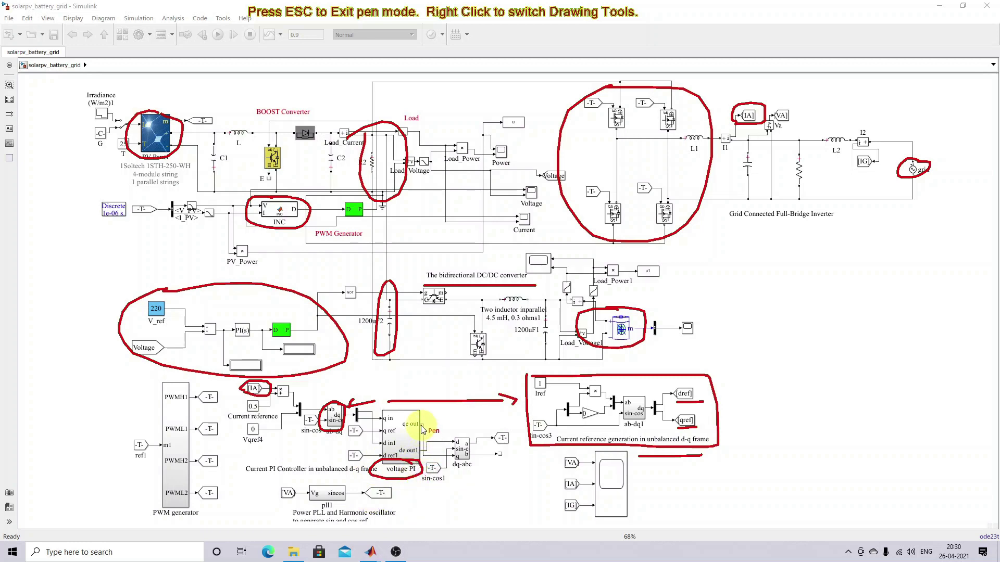
drag(407, 427, 416, 421)
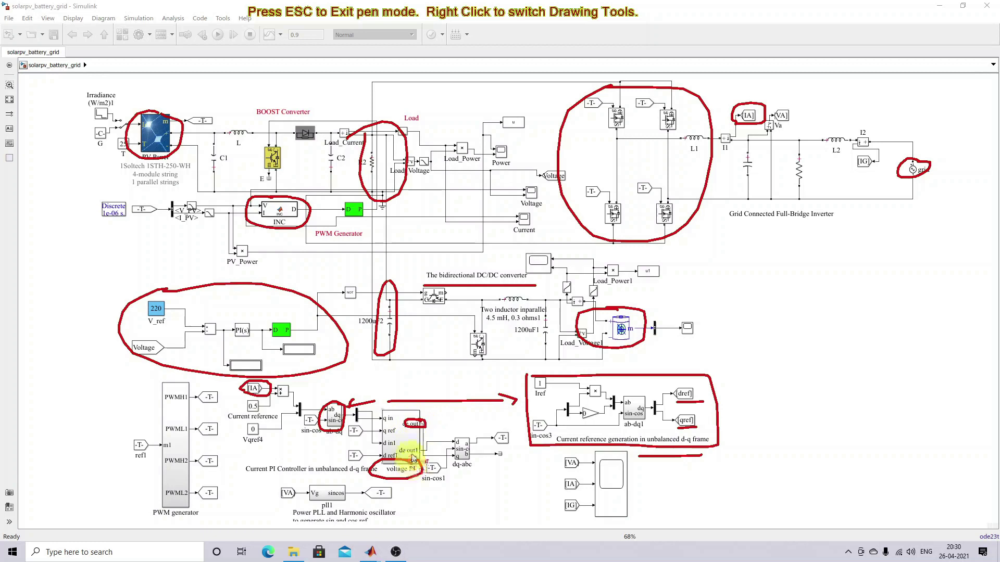
mouse_move(400, 454)
mouse_down()
mouse_move(432, 451)
mouse_move(412, 444)
mouse_up()
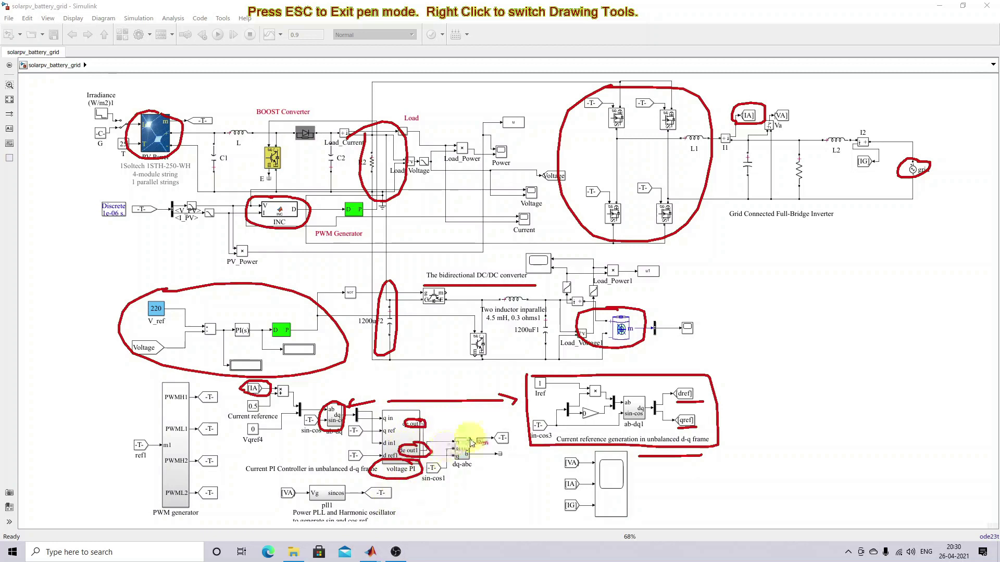
drag(467, 438, 465, 458)
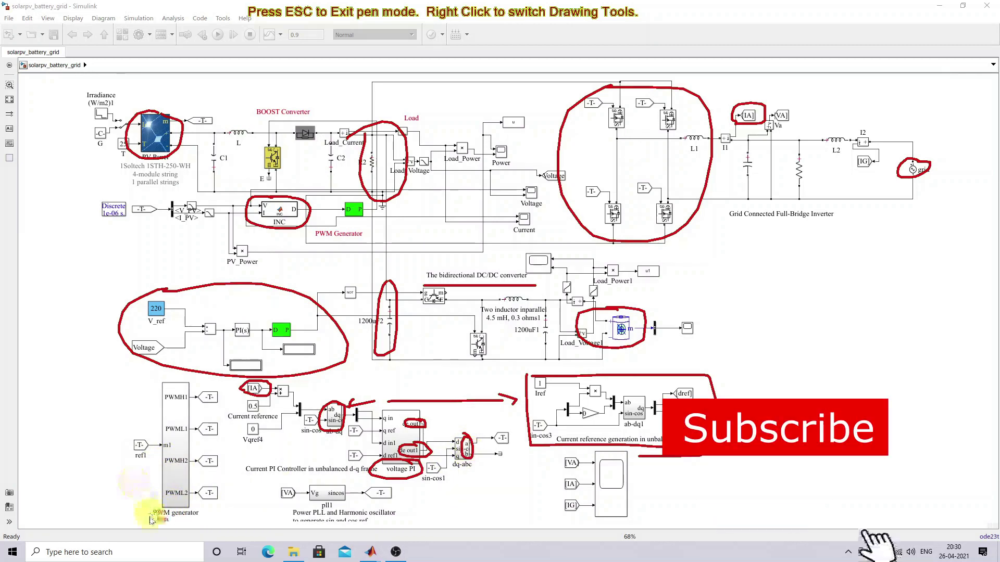
drag(150, 520, 171, 378)
mouse_move(148, 514)
mouse_down()
mouse_move(238, 507)
mouse_move(236, 424)
mouse_move(214, 376)
mouse_move(127, 370)
mouse_move(108, 458)
mouse_move(150, 520)
mouse_up()
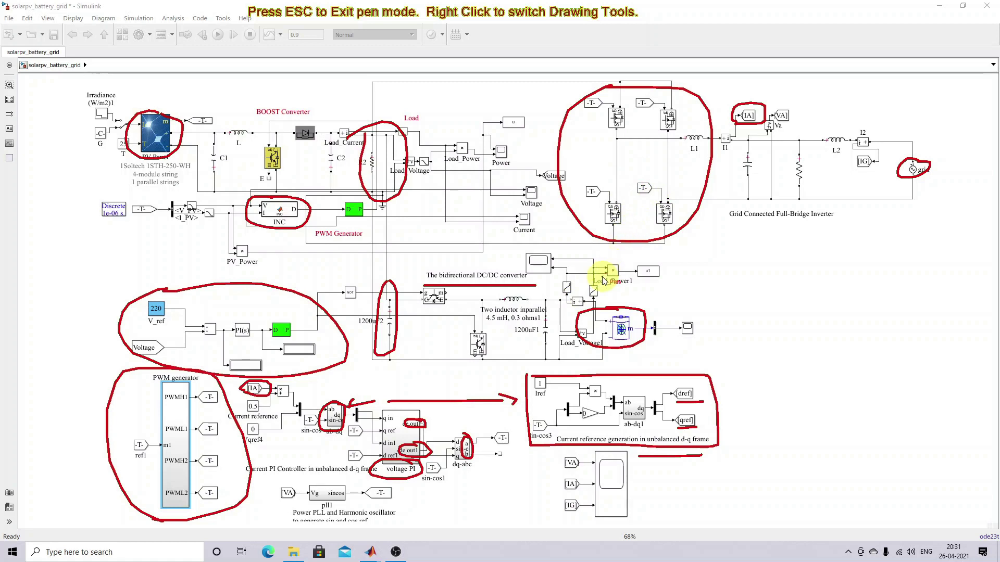
key(Escape)
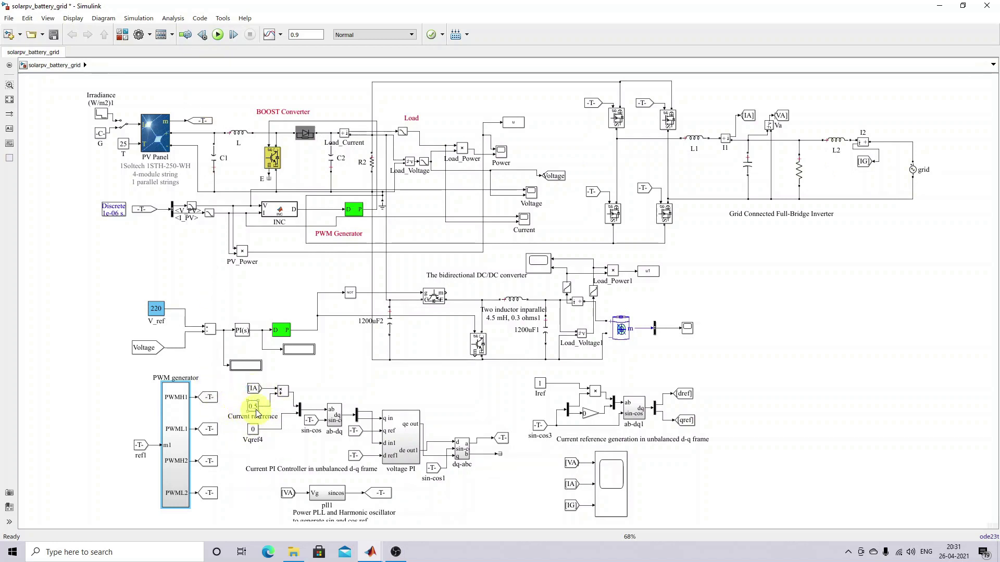
Step: Run the simulation, view the Power, Scope4 and Scope2 windows, and open the Current reference parameters
click(217, 35)
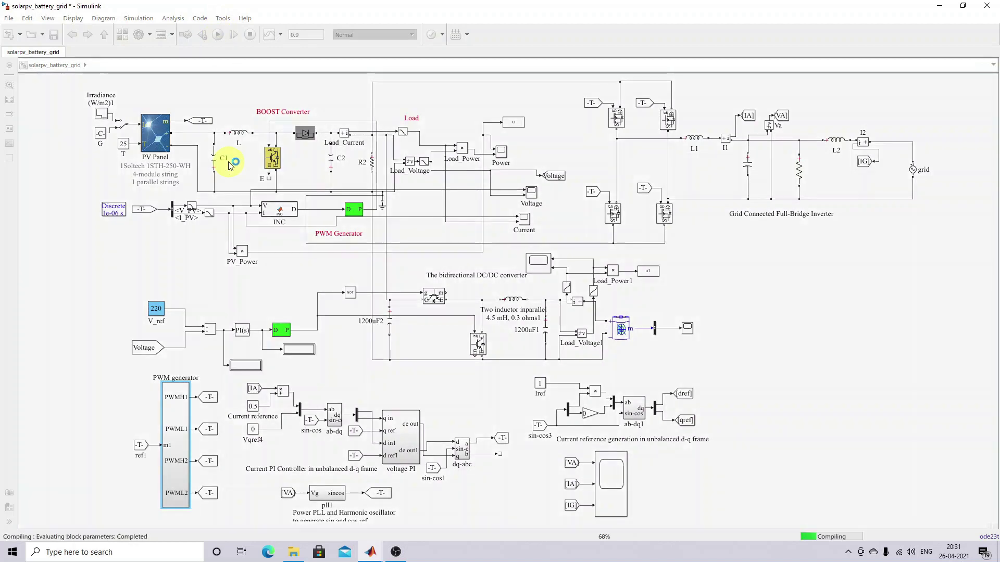
mouse_move(368, 556)
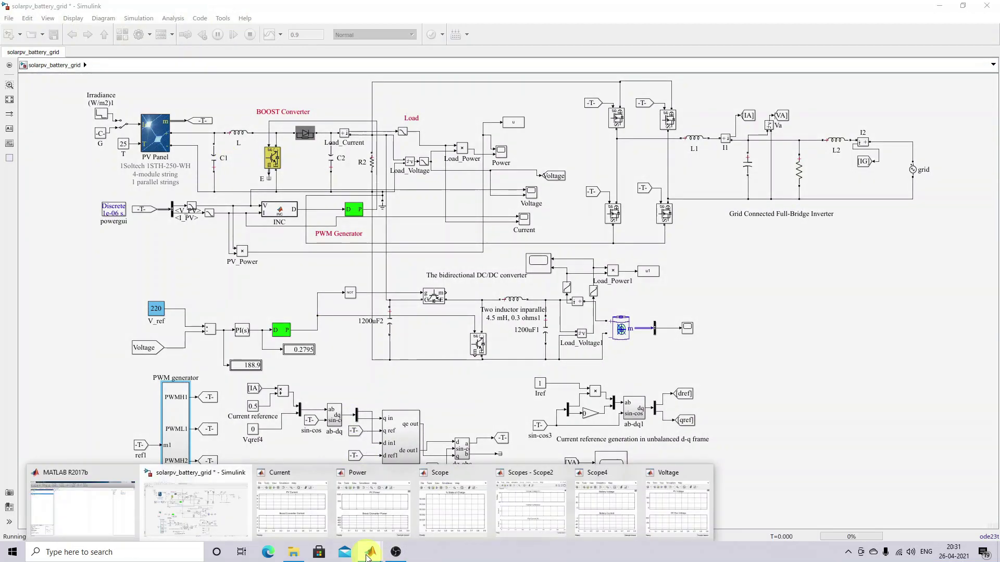
click(370, 521)
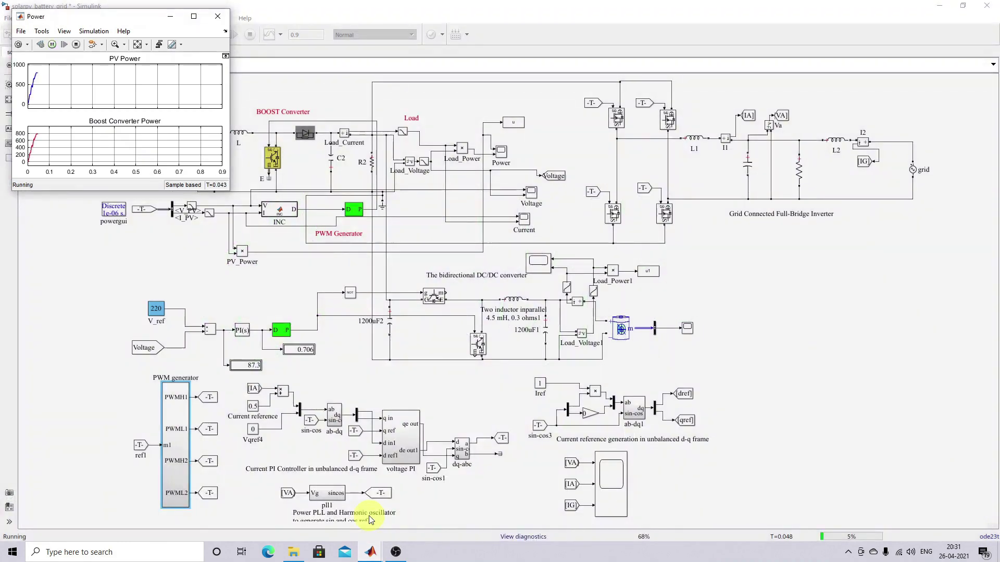
mouse_move(386, 550)
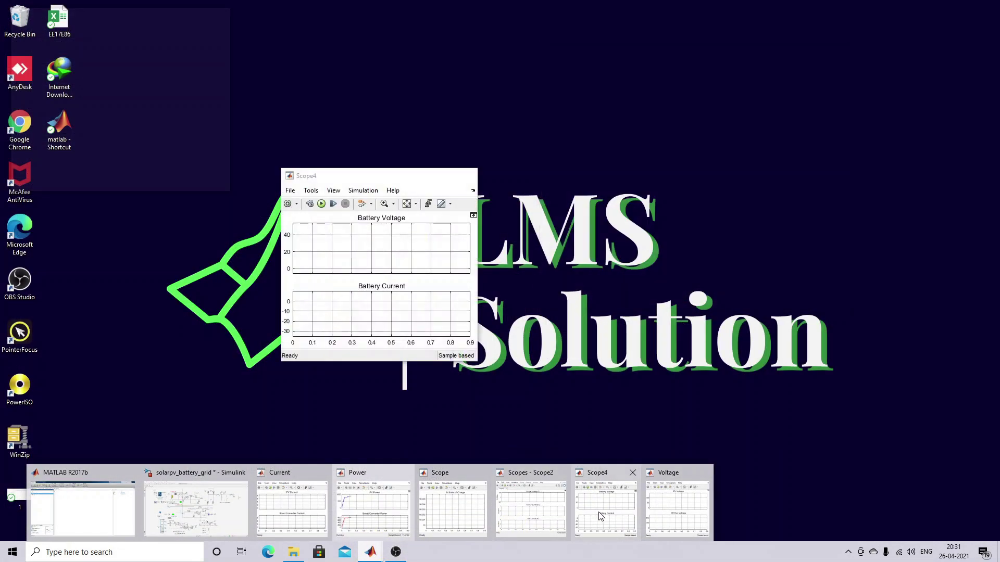
click(599, 515)
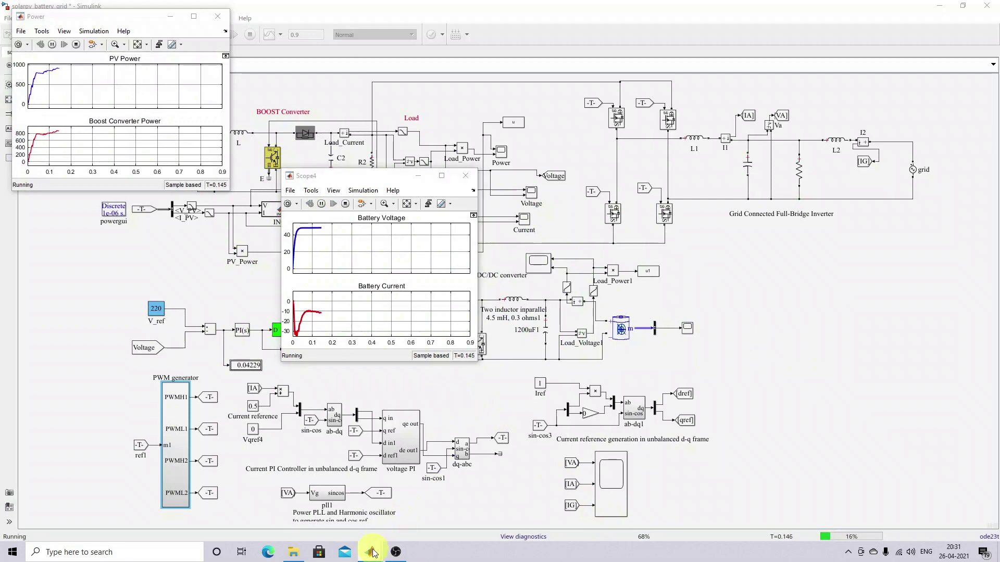
click(371, 552)
click(527, 522)
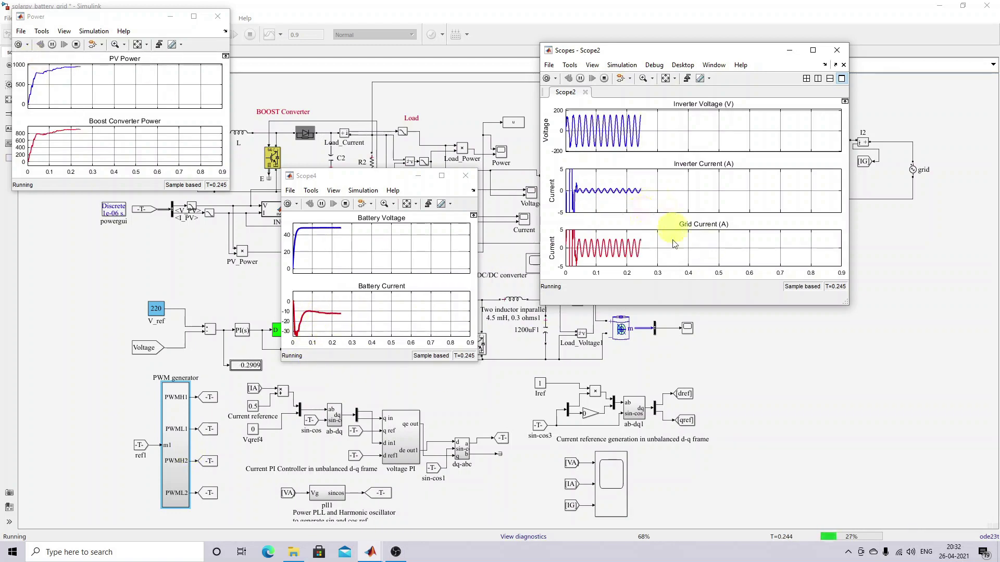
double_click(254, 407)
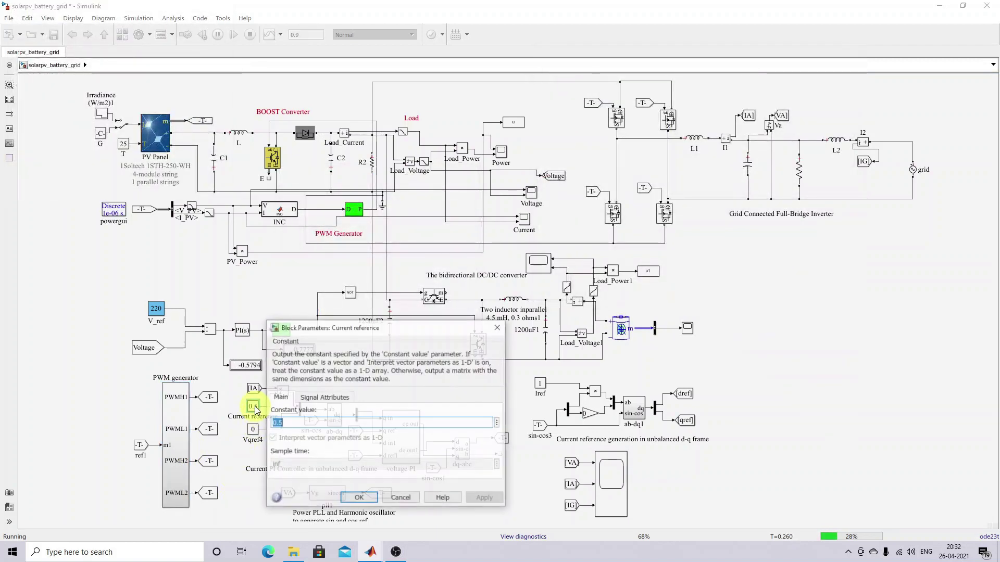
Step: Apply a Current reference of 2, view Scope4, Power and Scope2, then reopen the constant's parameters
click(358, 498)
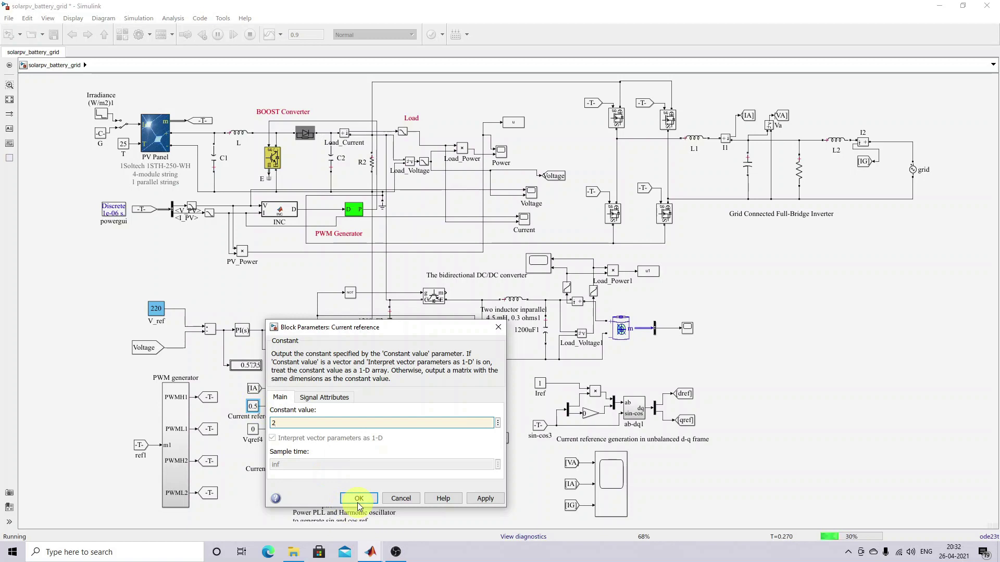
mouse_move(370, 551)
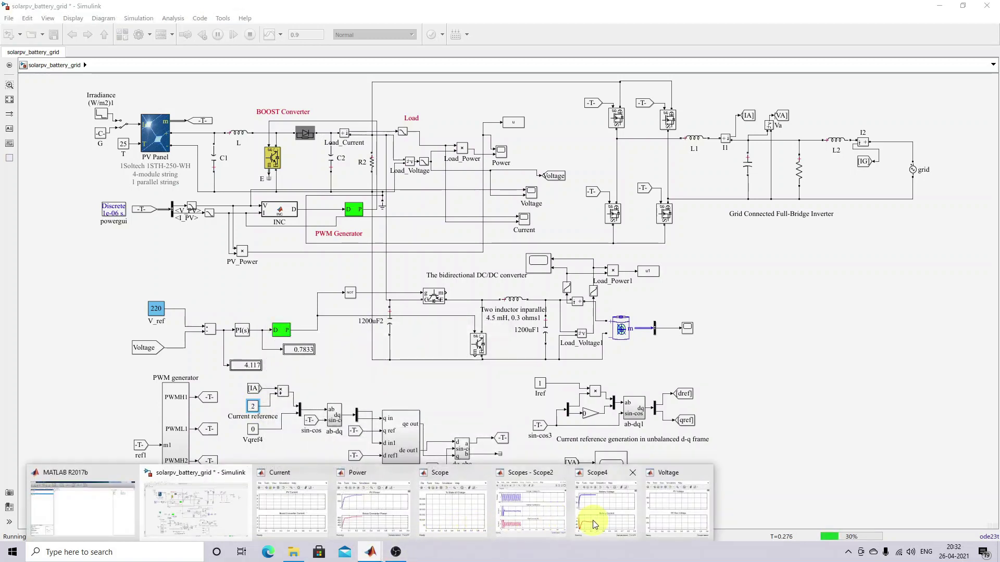
click(592, 520)
mouse_move(370, 552)
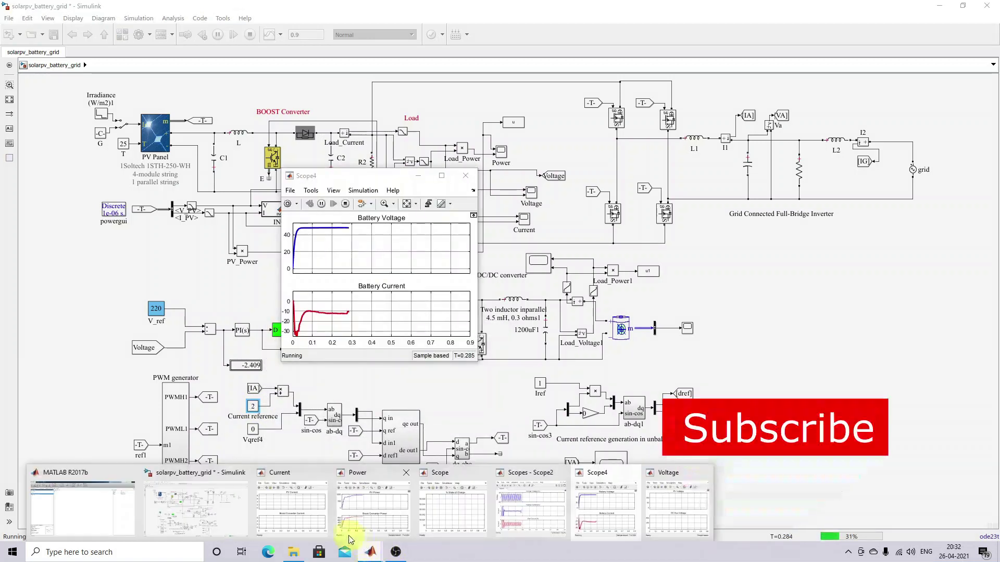
click(334, 530)
mouse_move(370, 552)
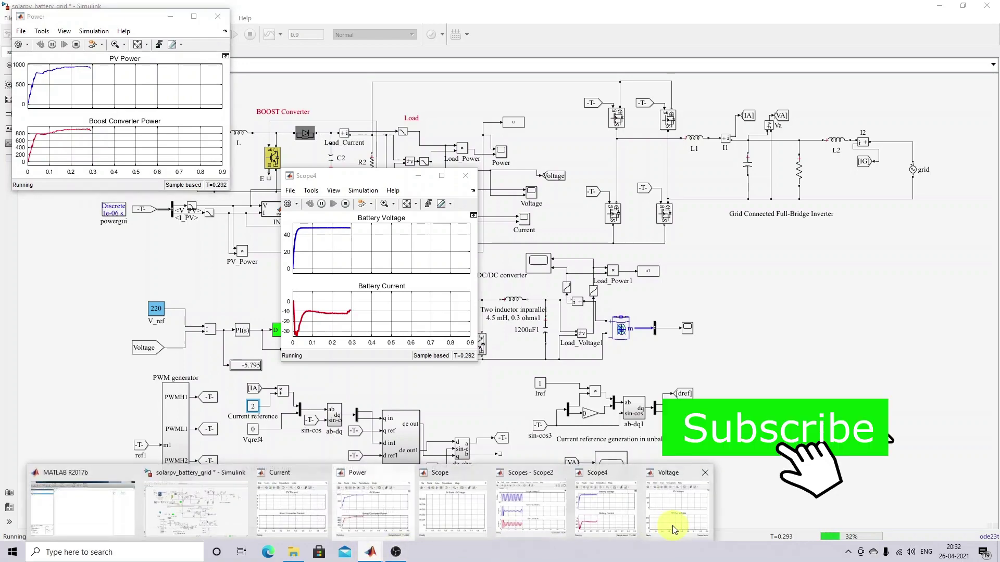
click(529, 529)
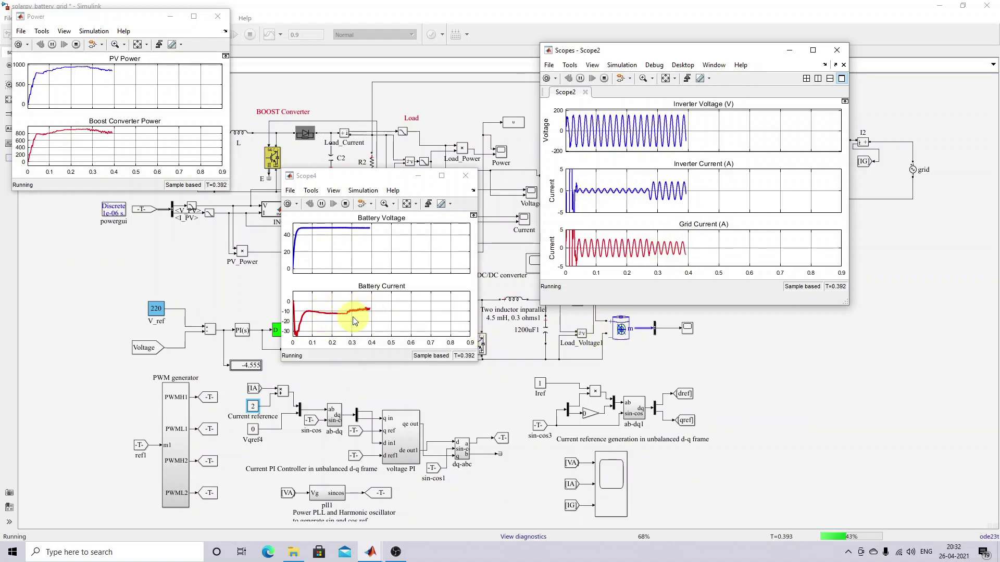
click(252, 412)
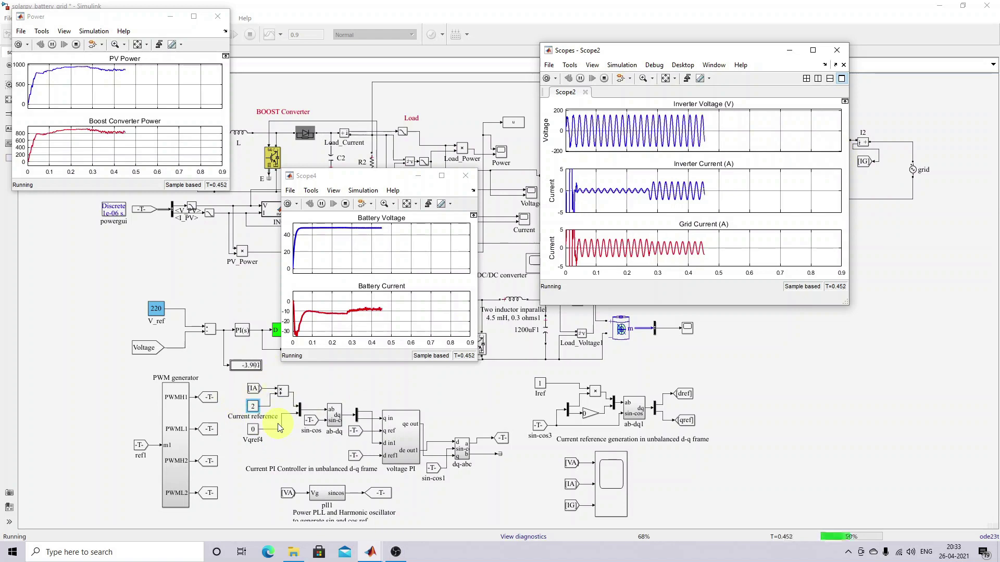
double_click(253, 407)
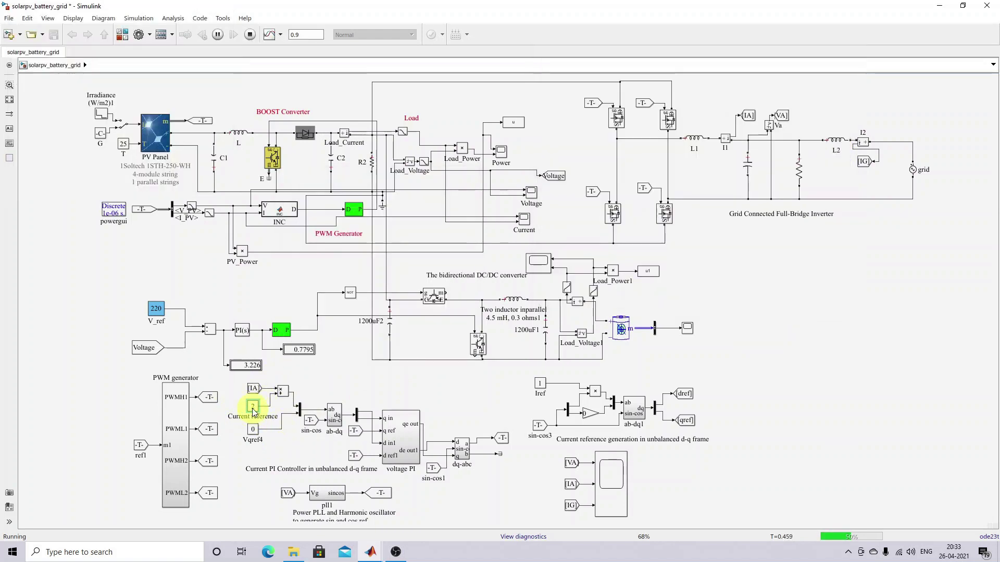
Step: Set the Current reference constant back to 0.5 and check the Scope2, Scope4 and Power responses
text(.)
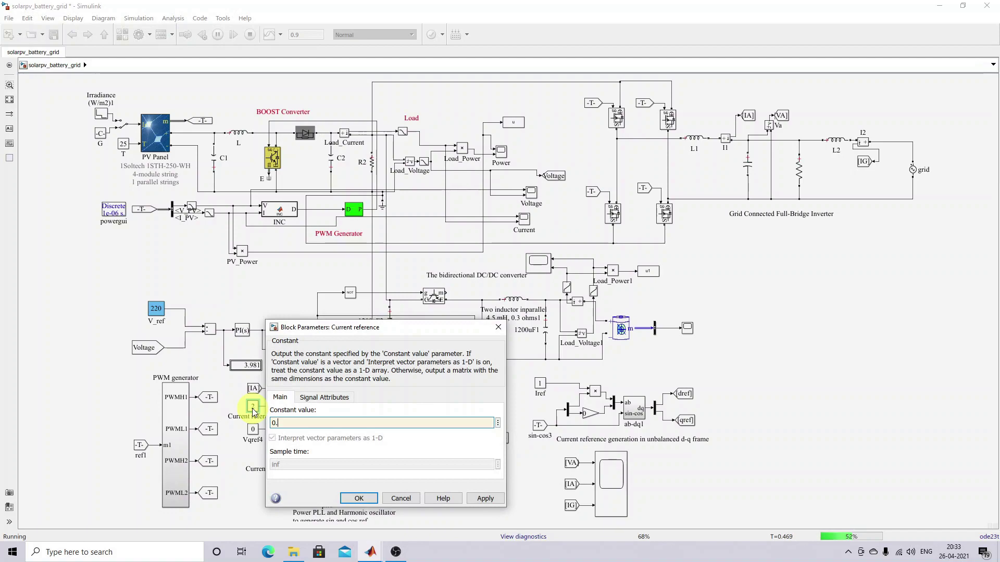
text(5)
click(359, 499)
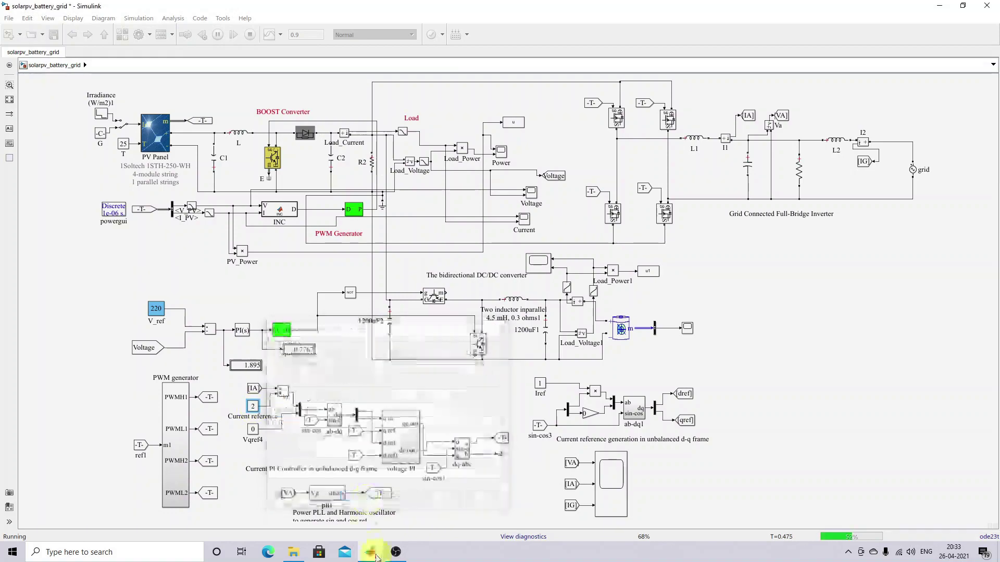
mouse_move(377, 557)
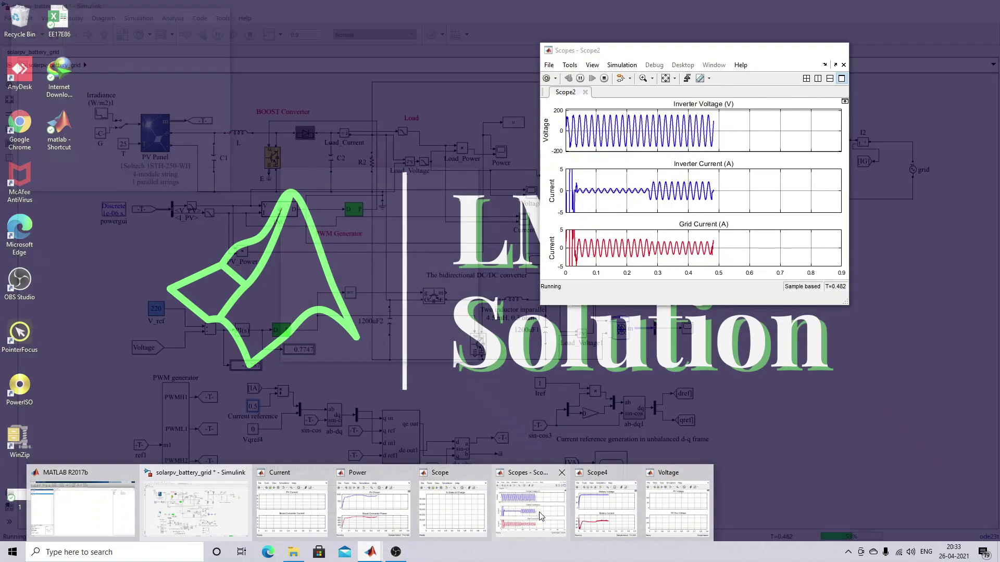
click(542, 505)
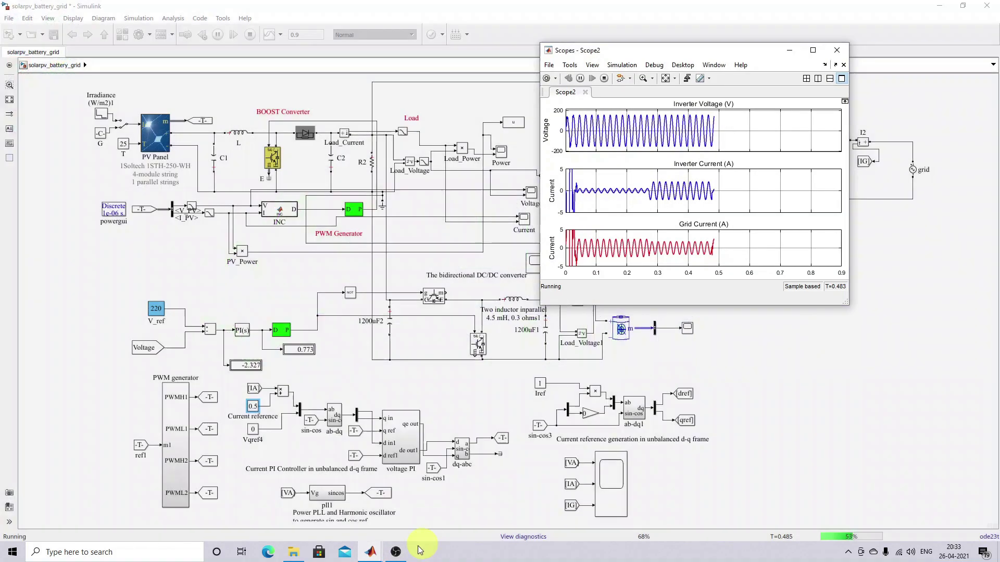
mouse_move(371, 554)
click(594, 521)
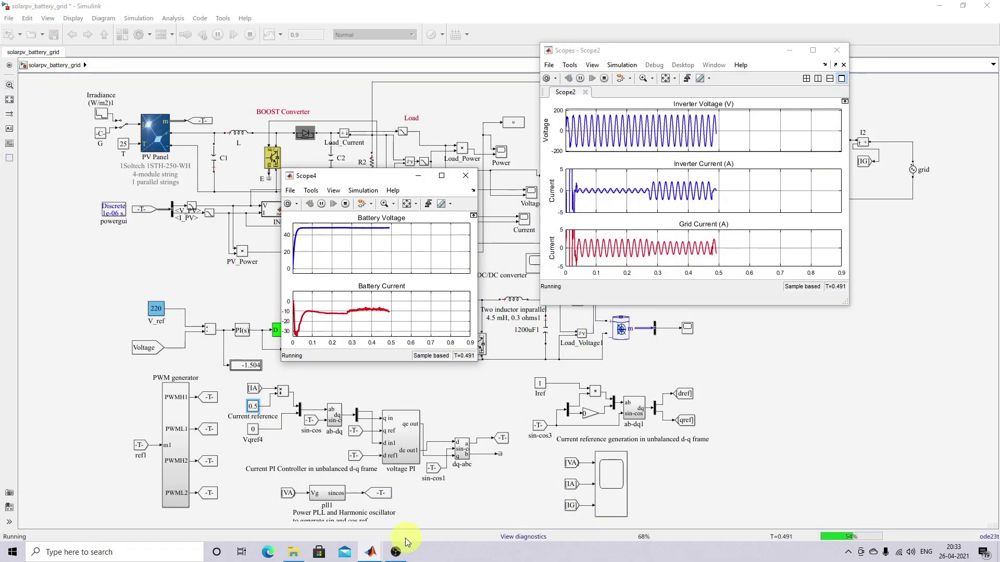
click(388, 517)
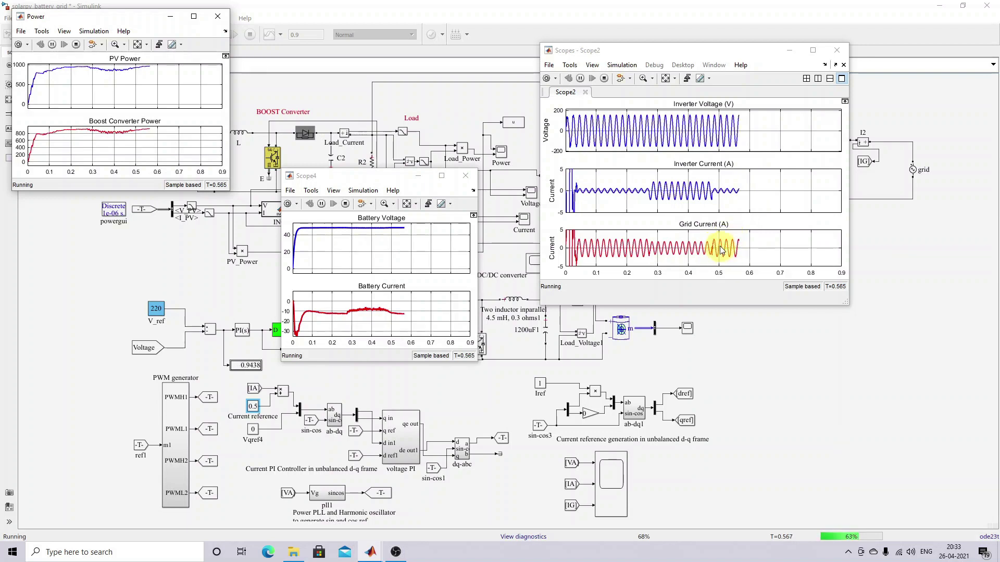
click(251, 408)
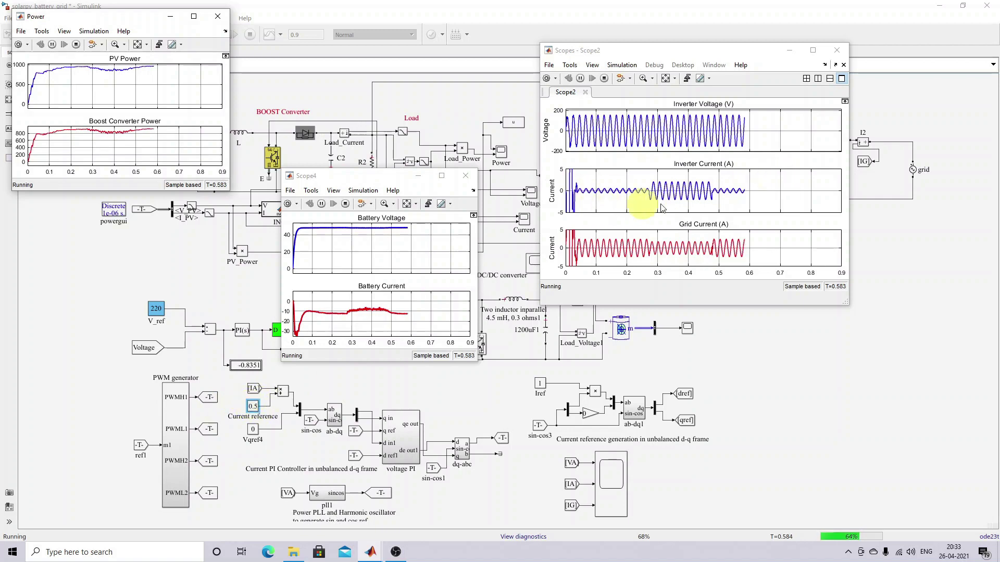